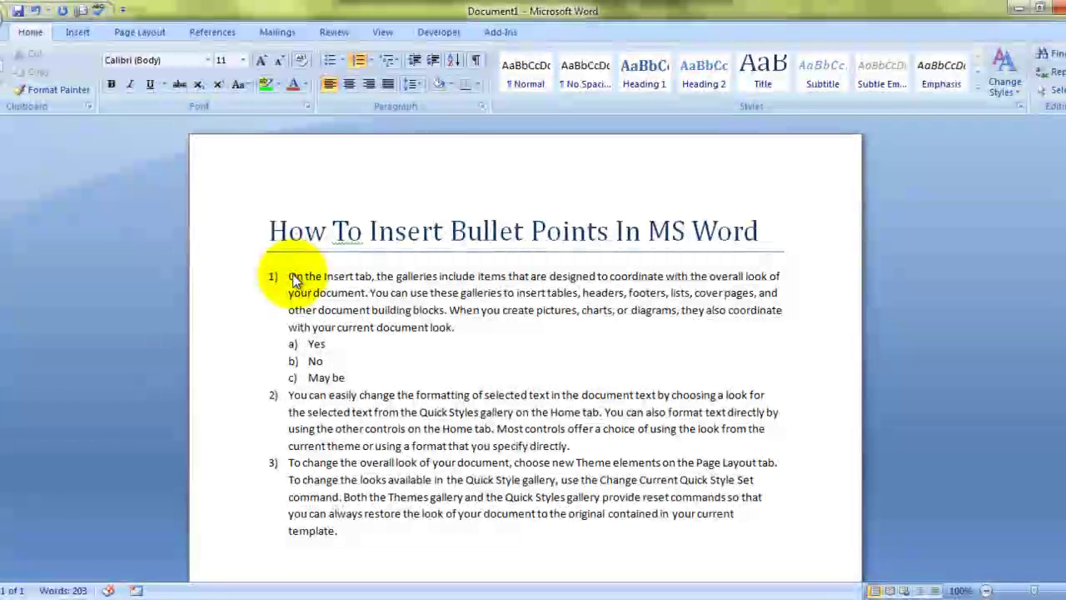
Remove the list numbering from all the body paragraphs and sub-items below the title.
click(292, 276)
key(shift+Down)
key(shift+Down)
key(shift+Down)
key(shift+Down)
key(shift+Down)
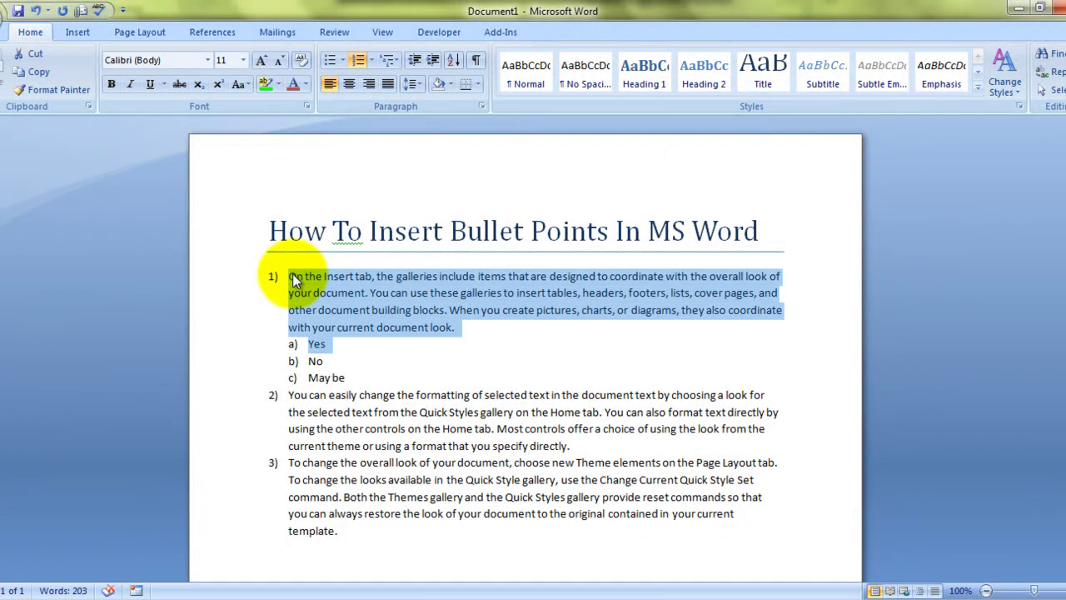
key(shift+Down)
key(shift+Down)
key(shift+Down)
key(shift+Down)
key(shift+Down)
key(shift+Down)
key(shift+Down)
key(shift+Down)
key(shift+Down)
key(shift+Down)
key(shift+Down)
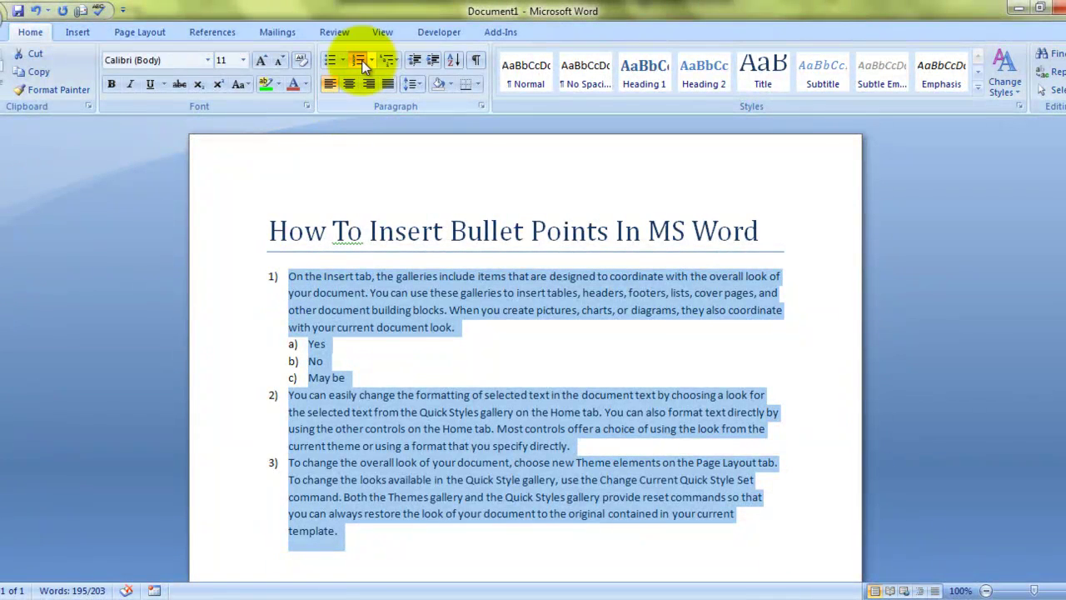
click(359, 60)
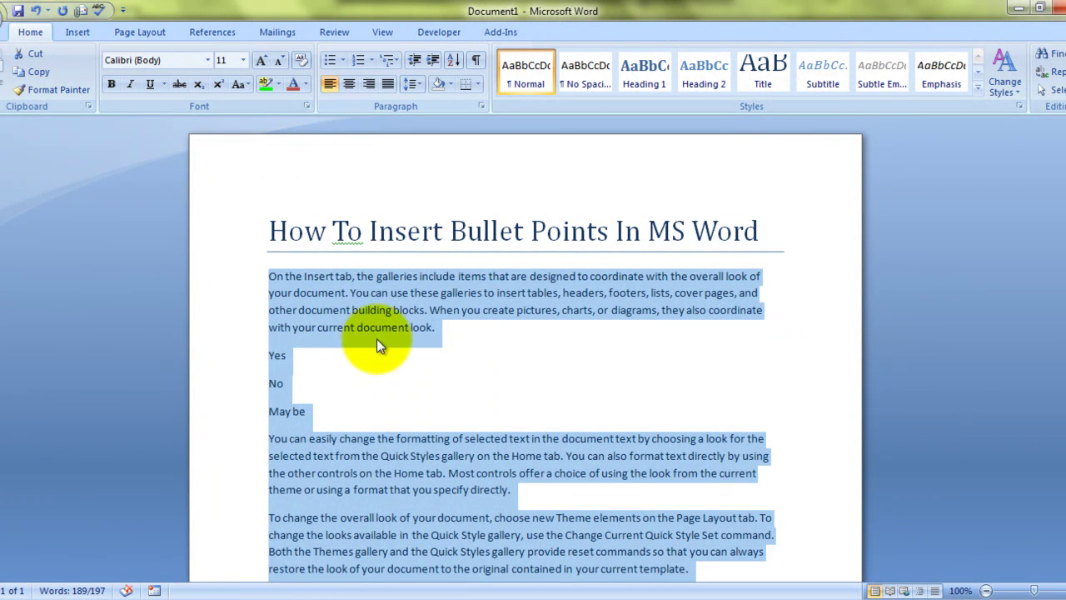
Delete the "Yes", "No" and "May be" lines between the first and second body paragraphs.
click(357, 369)
key(shift+Home)
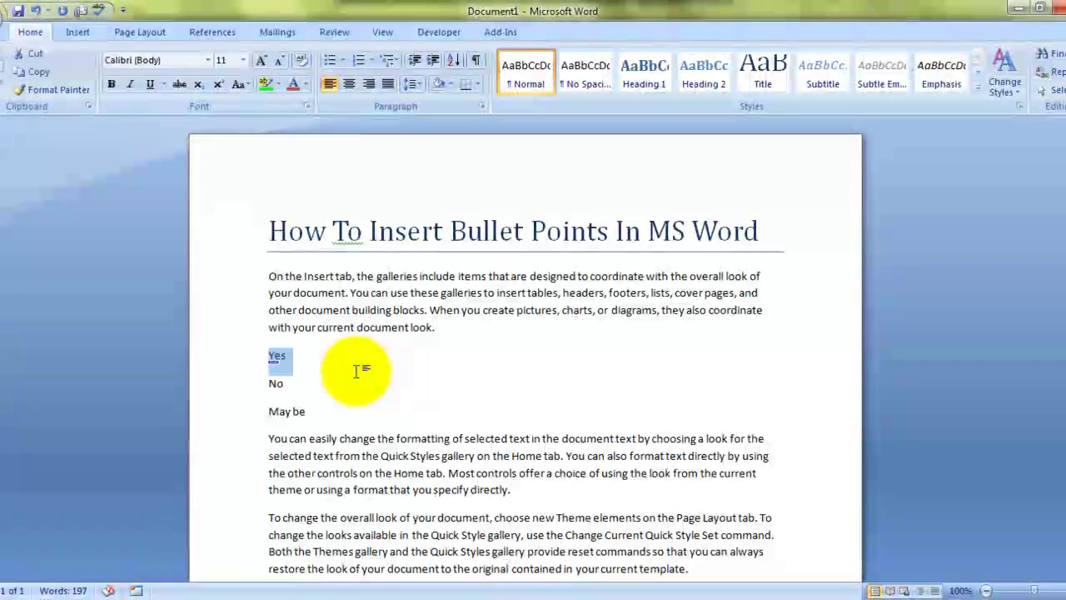
key(shift+Down)
key(shift+Down)
key(shift+Down)
key(shift+Up)
key(Delete)
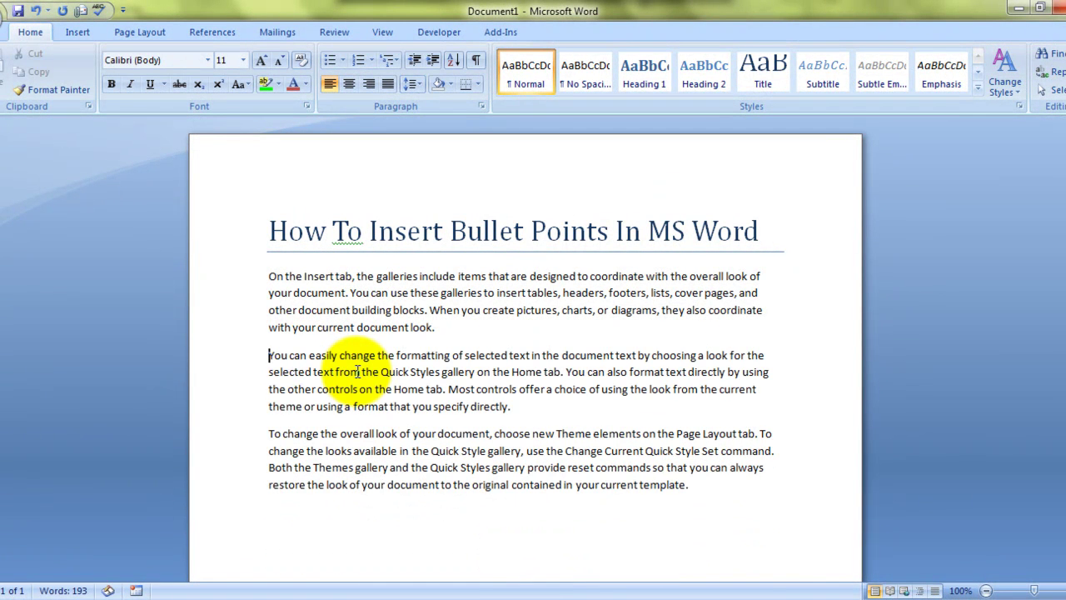
Format the three body paragraphs as a bulleted list with the solid round bullet.
key(Up)
key(Up)
key(Up)
key(Up)
key(shift+Down)
key(shift+Down)
key(shift+Down)
key(shift+Down)
key(shift+Down)
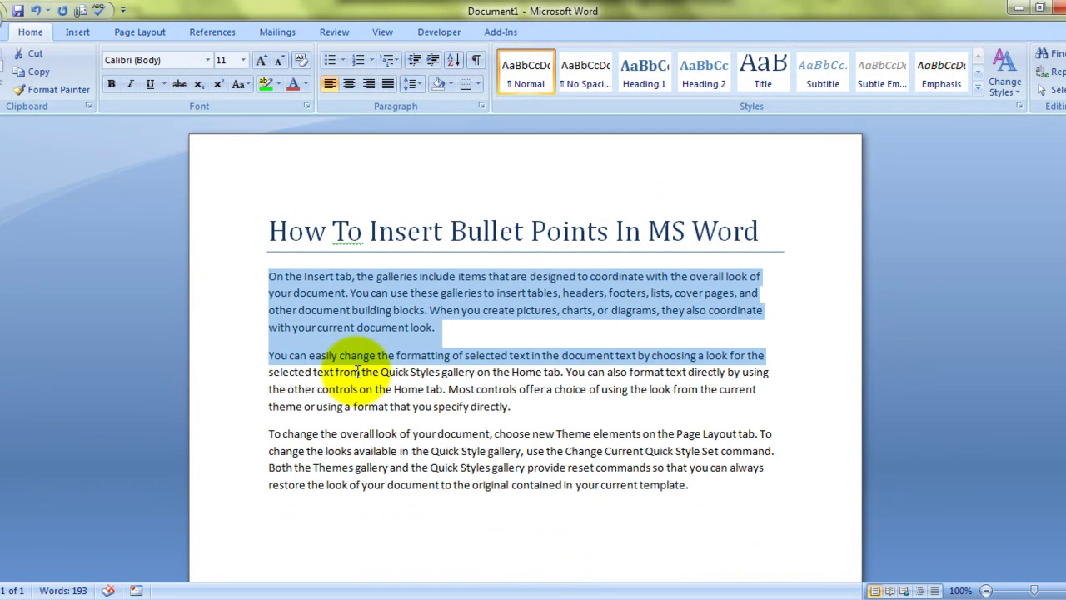
key(shift+Down)
key(shift+Down)
key(shift+Down)
key(shift+Down)
key(shift+Down)
key(shift+Down)
key(shift+Down)
key(shift+Down)
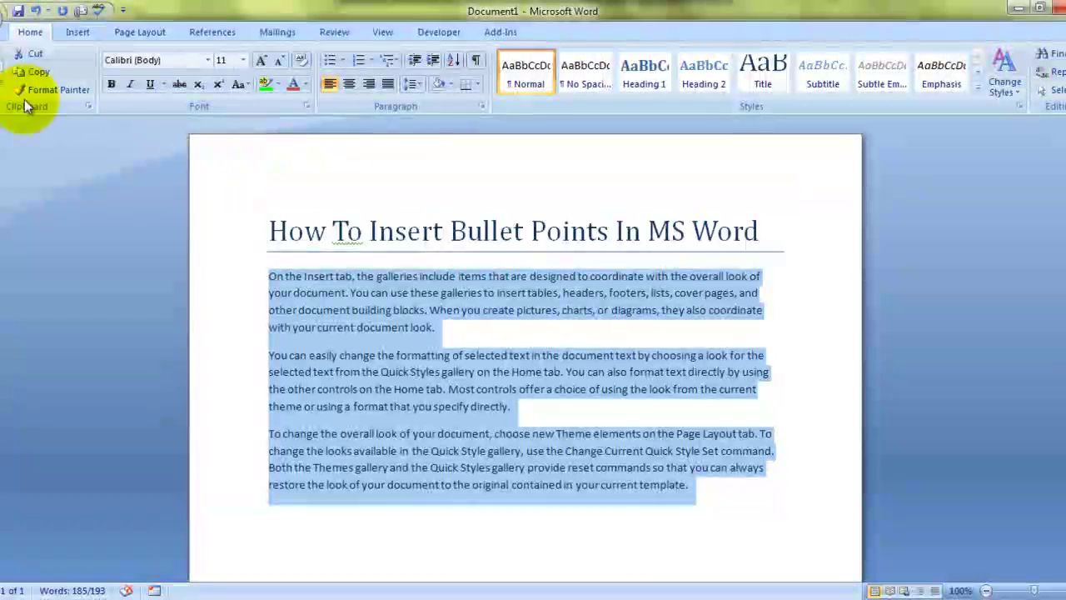
click(31, 31)
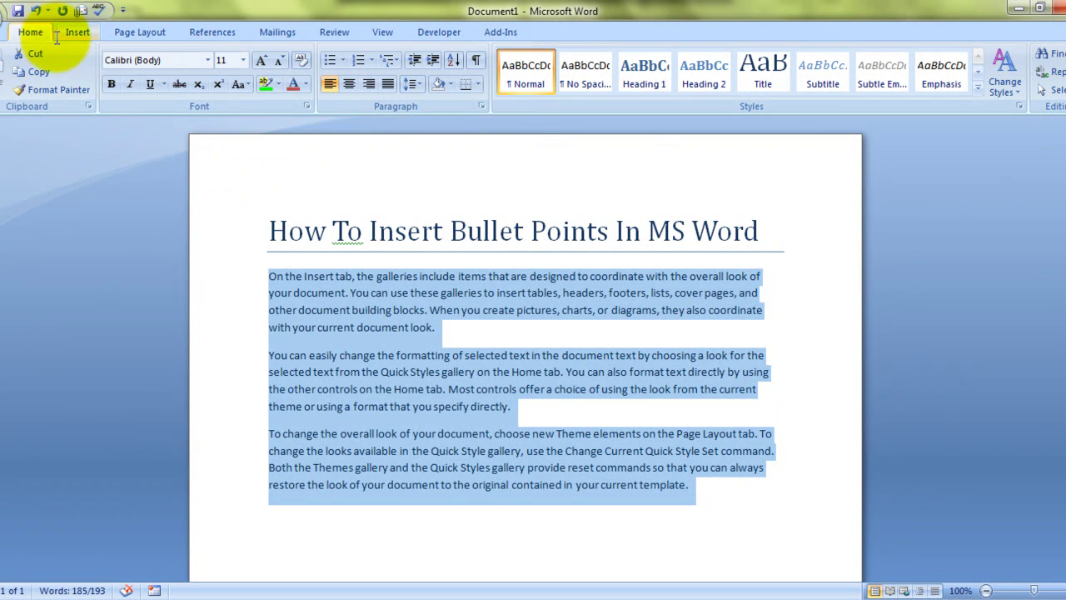
click(330, 62)
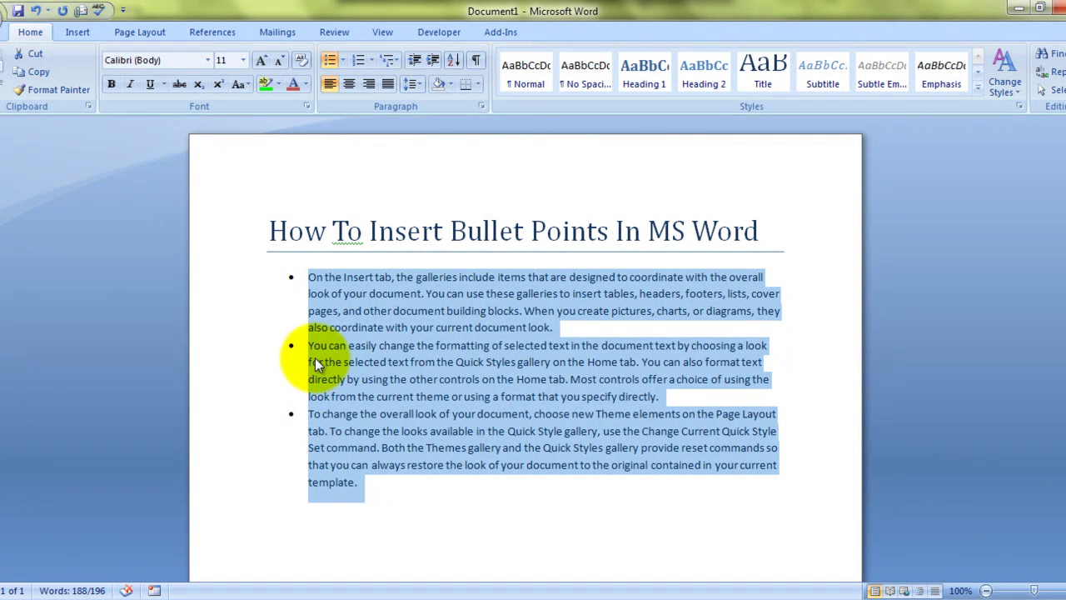
click(345, 61)
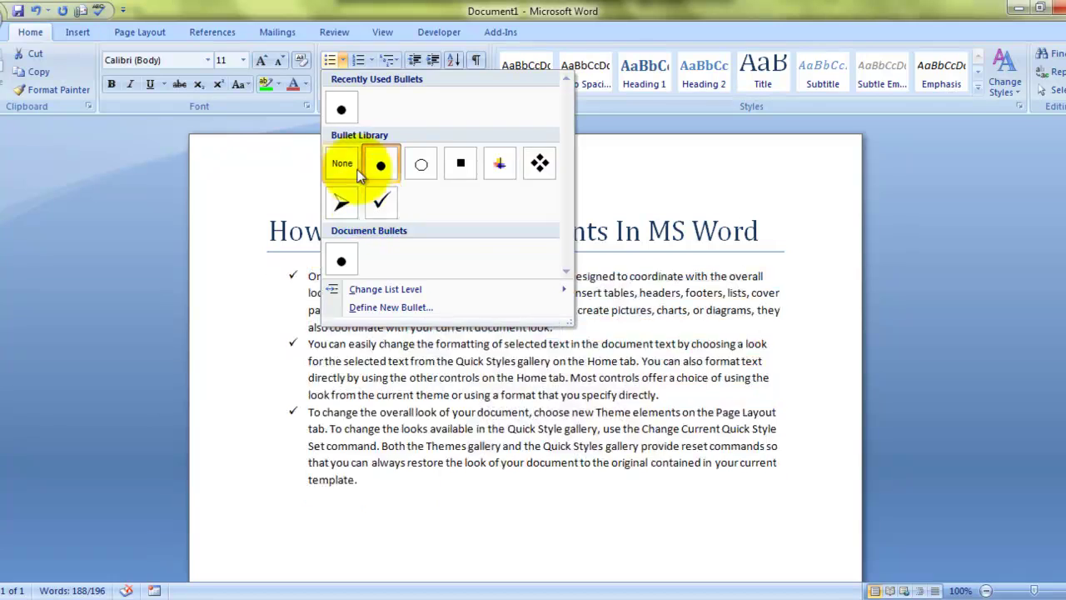
click(345, 115)
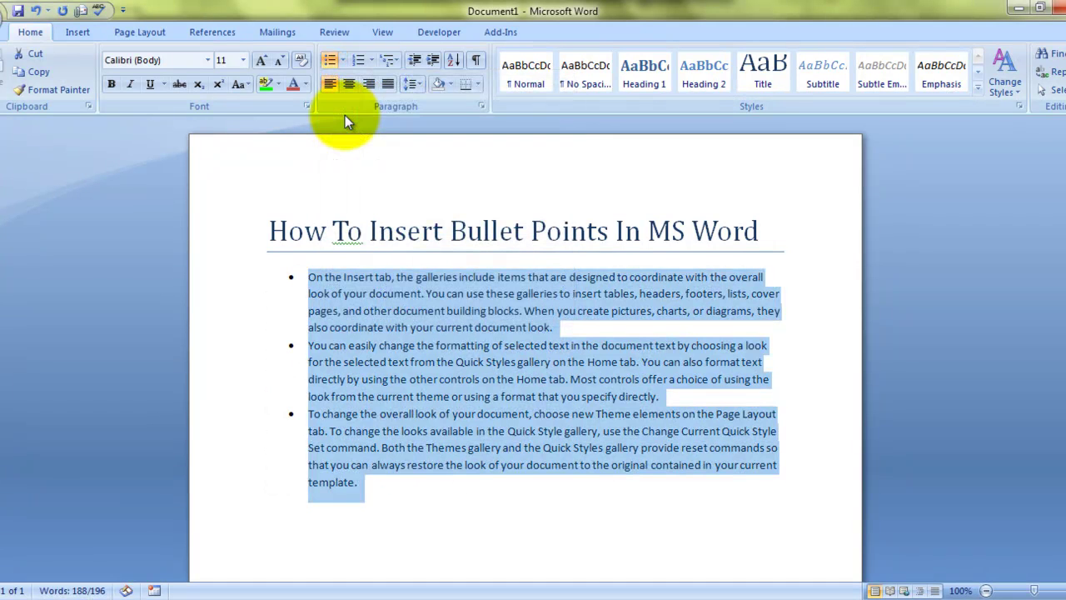
Convert the three bulleted paragraphs to a numbered list in the 1. 2. 3. format.
click(359, 66)
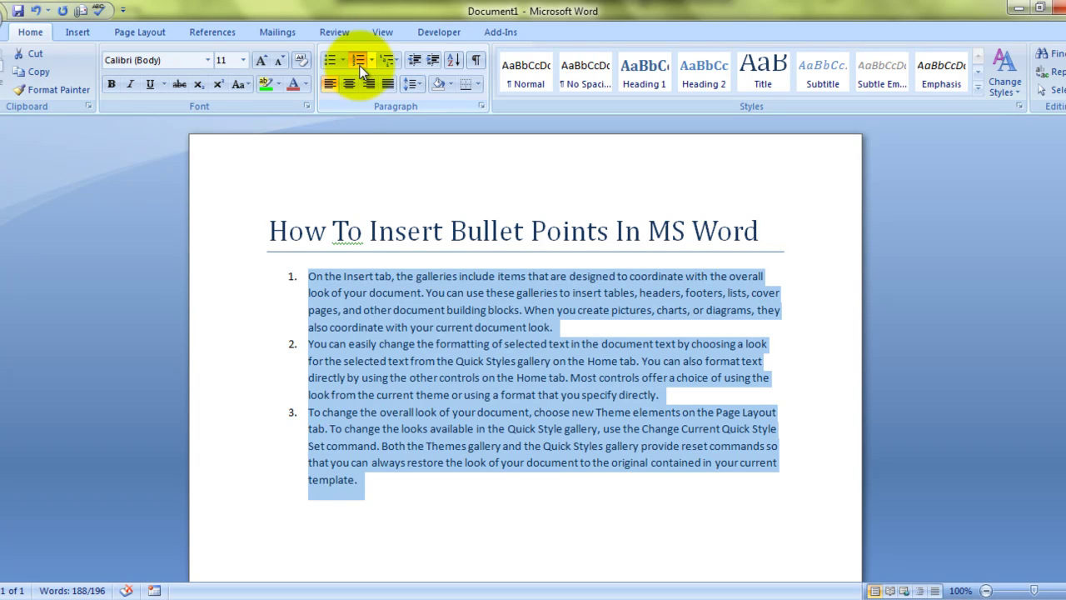
click(372, 60)
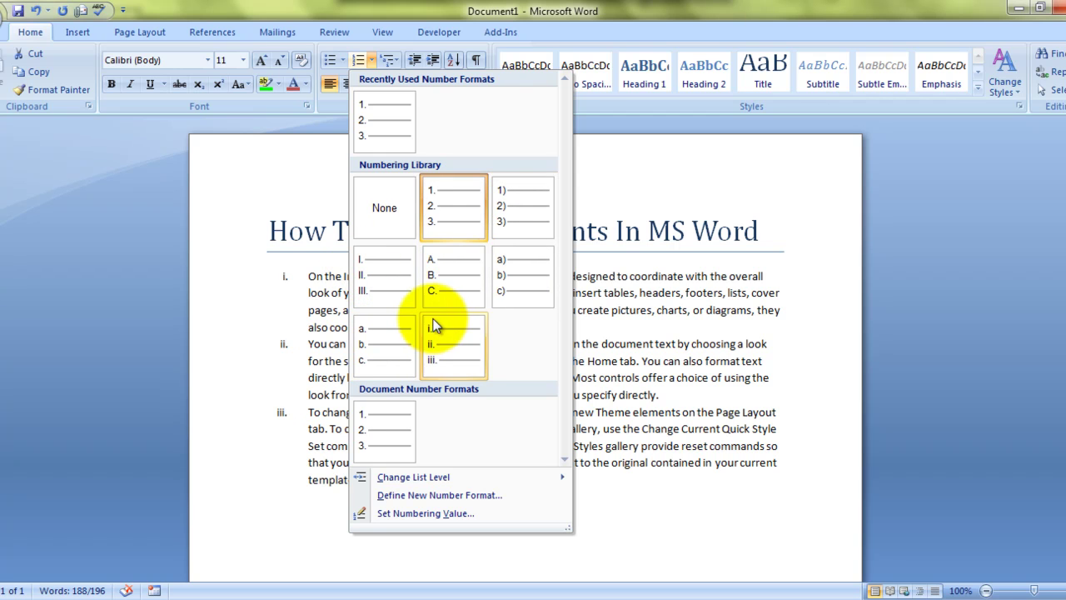
click(386, 131)
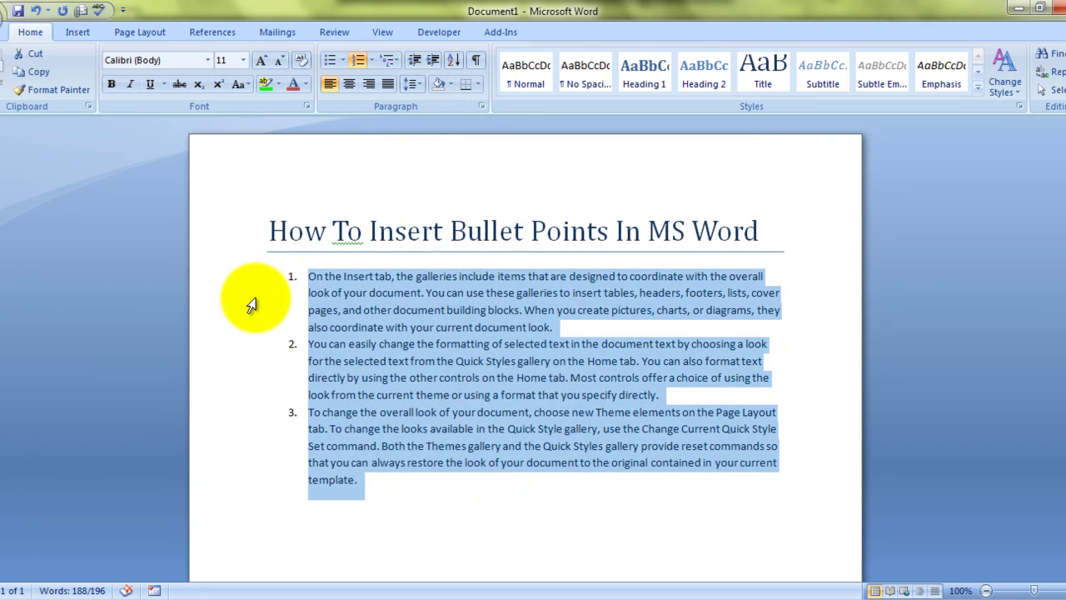
Insert an unnumbered blank line after the first numbered paragraph.
click(566, 327)
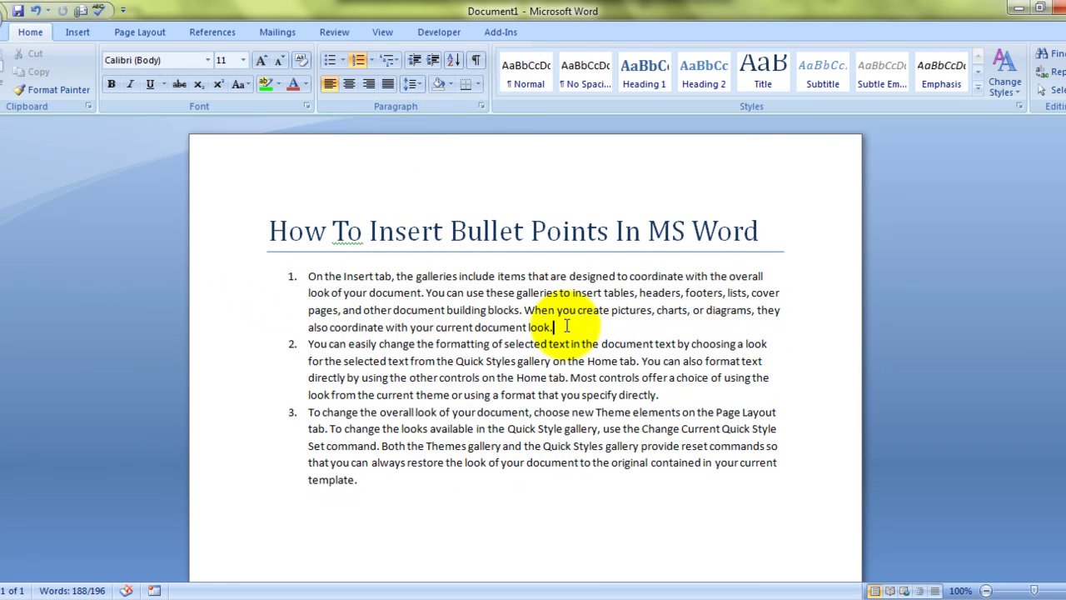
key(Return)
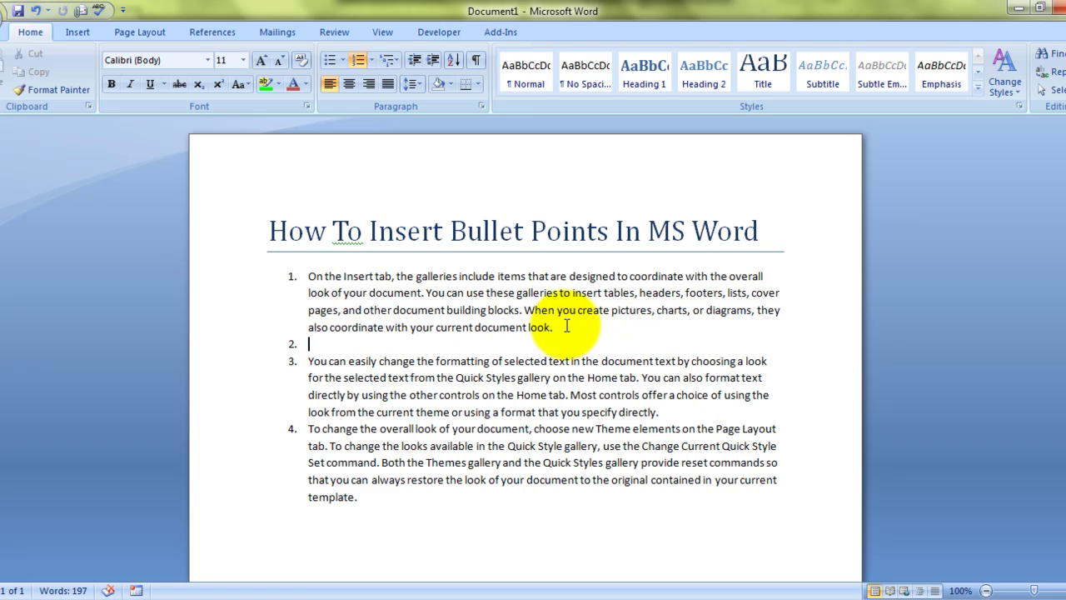
key(BackSpace)
click(566, 327)
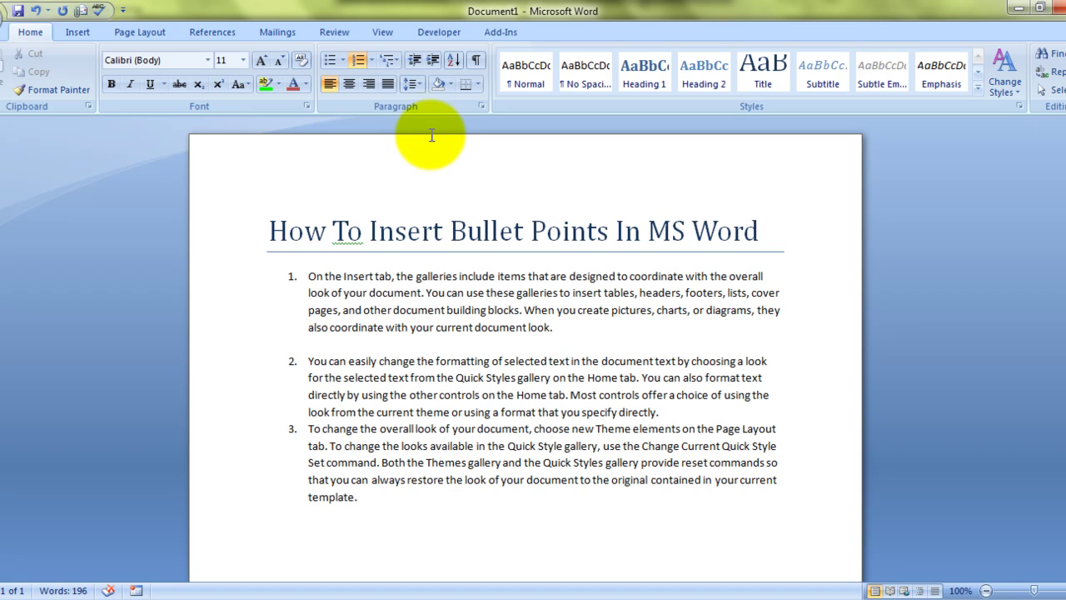
Apply the multilevel list style 1) a) i) to the numbered list.
click(398, 59)
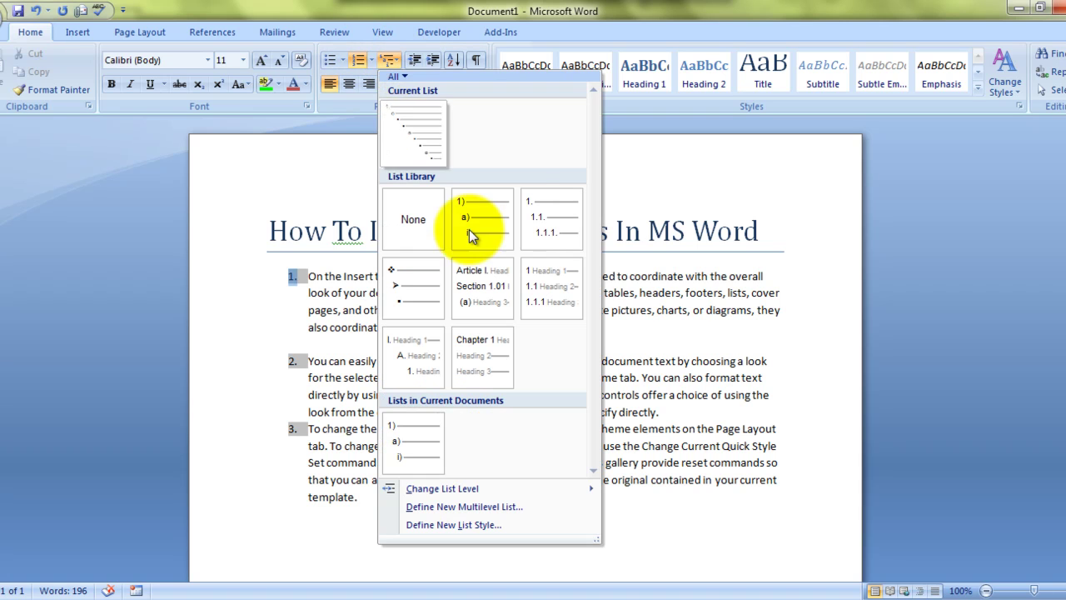
mouse_move(479, 209)
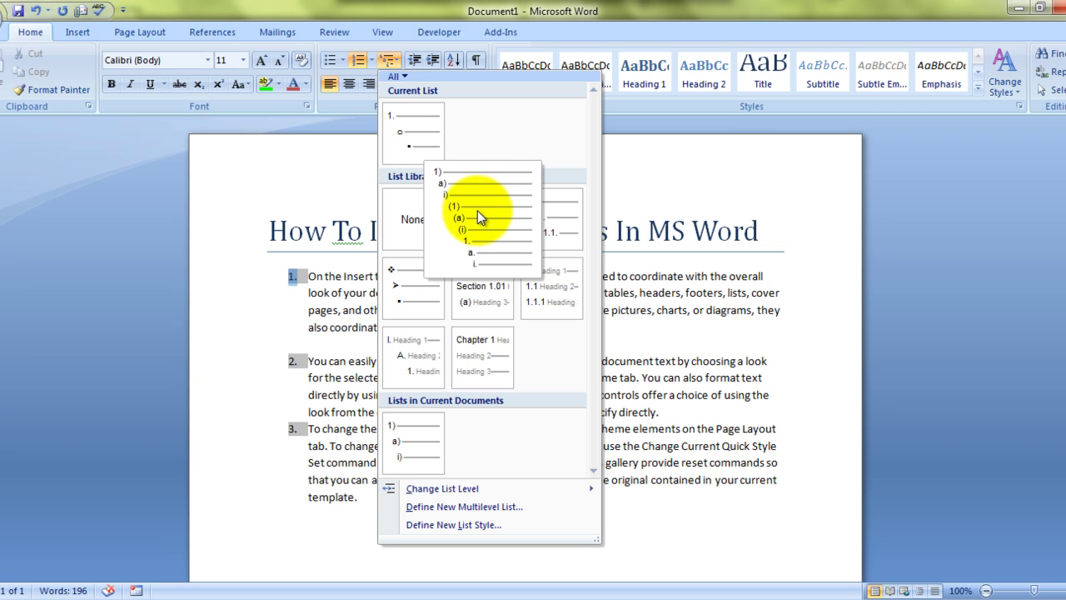
click(477, 211)
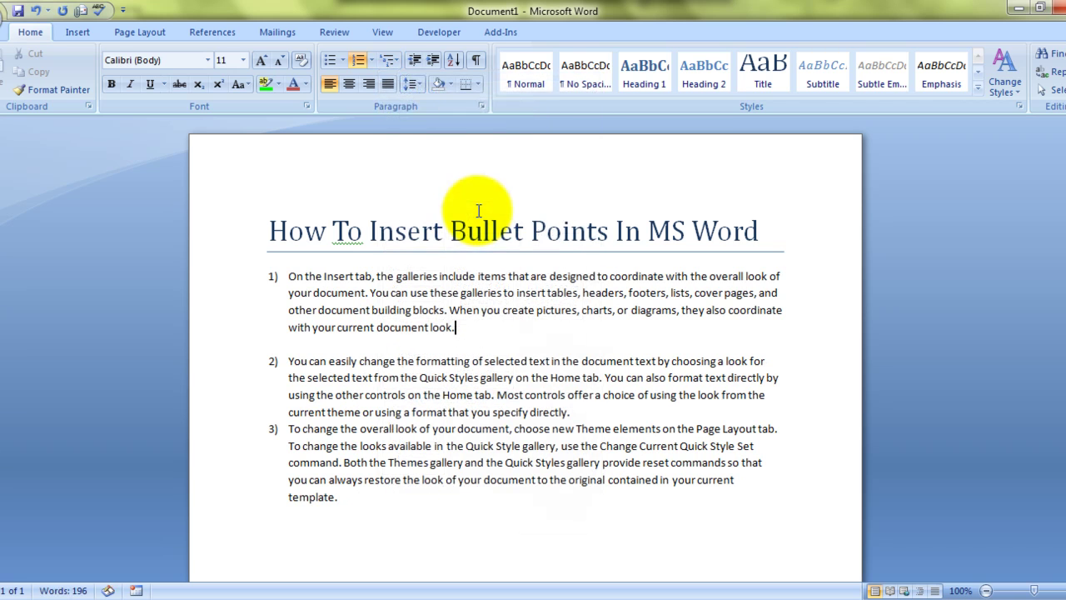
Add the second-level items "Yes", "No" and "May be" as a), b) and c) under the first paragraph.
key(Return)
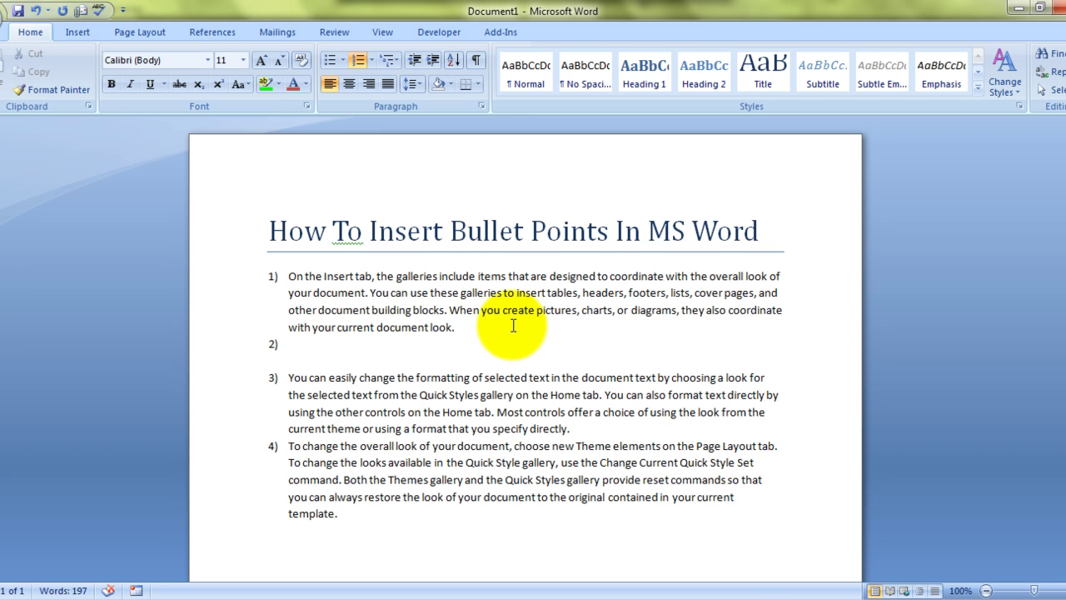
key(Tab)
text(yes)
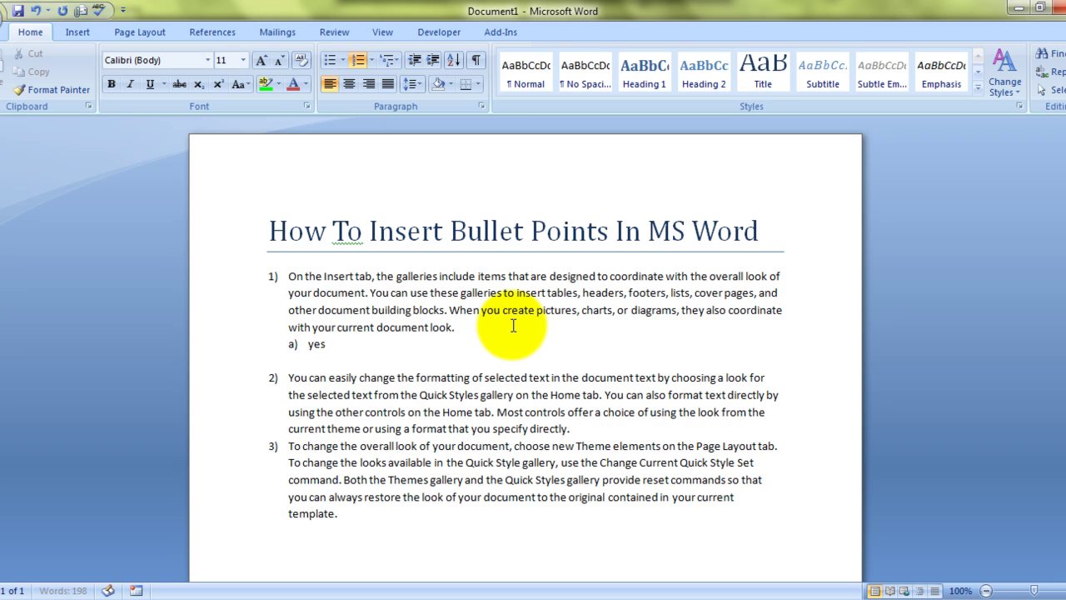
key(Return)
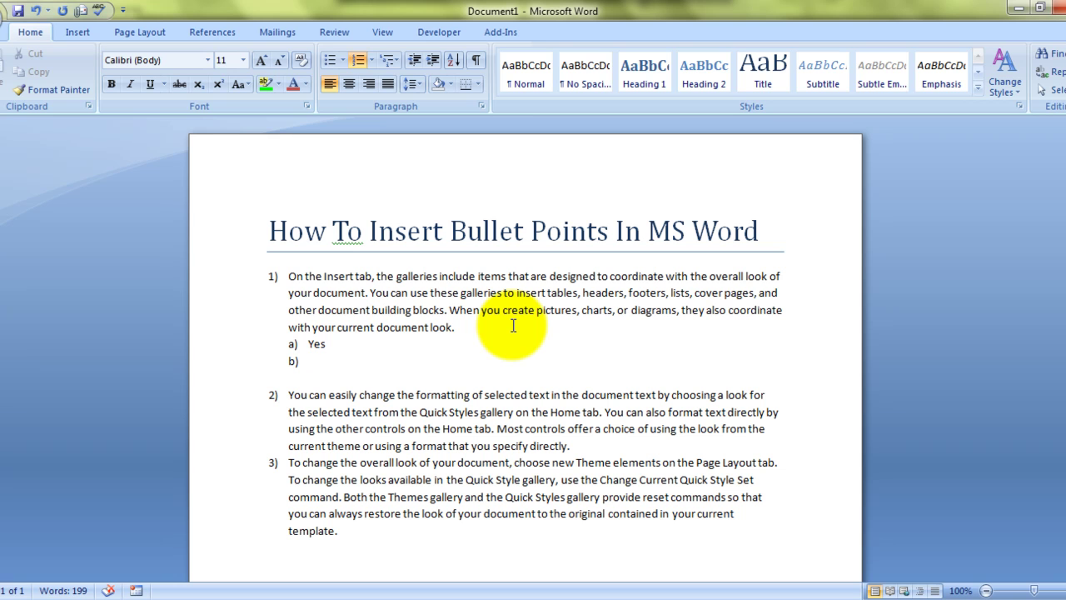
text(no)
key(Return)
text(m)
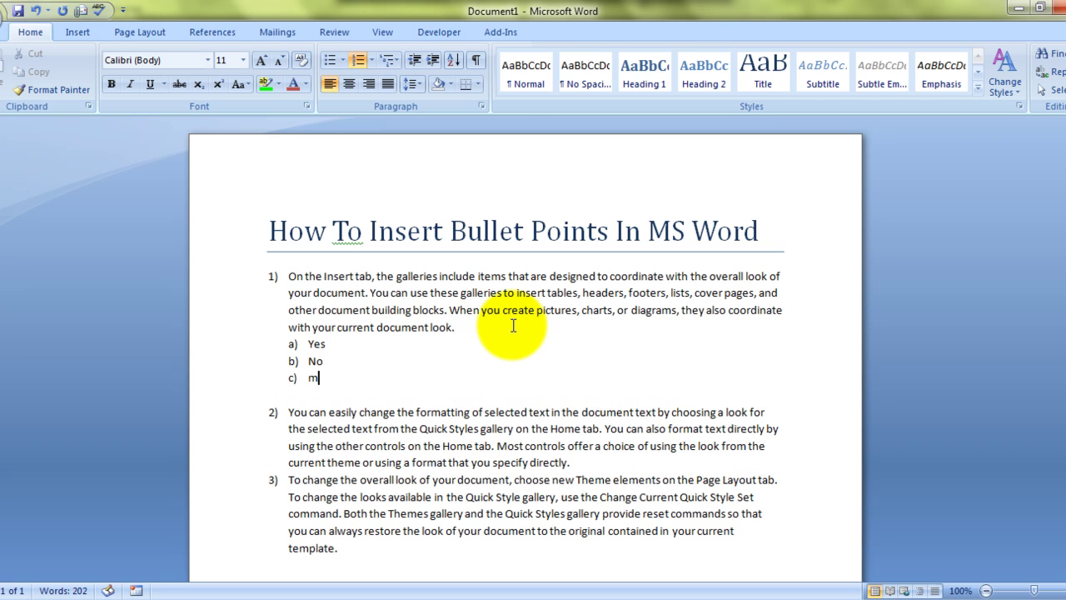
text(ay be)
Add an empty item after "May be" and promote it to the first list level.
key(Return)
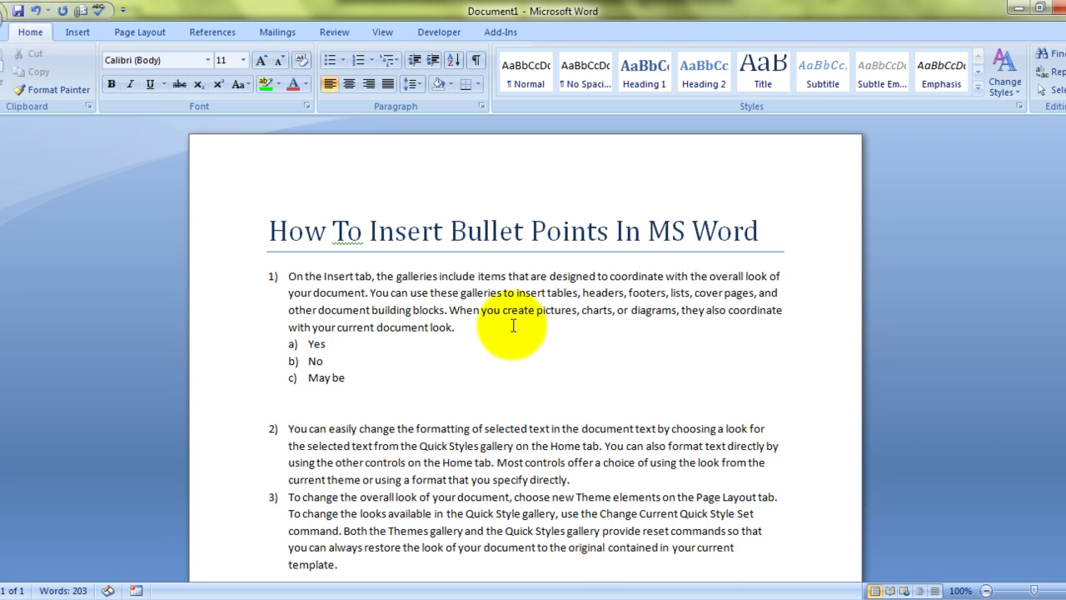
key(shift+Tab)
key(BackSpace)
key(BackSpace)
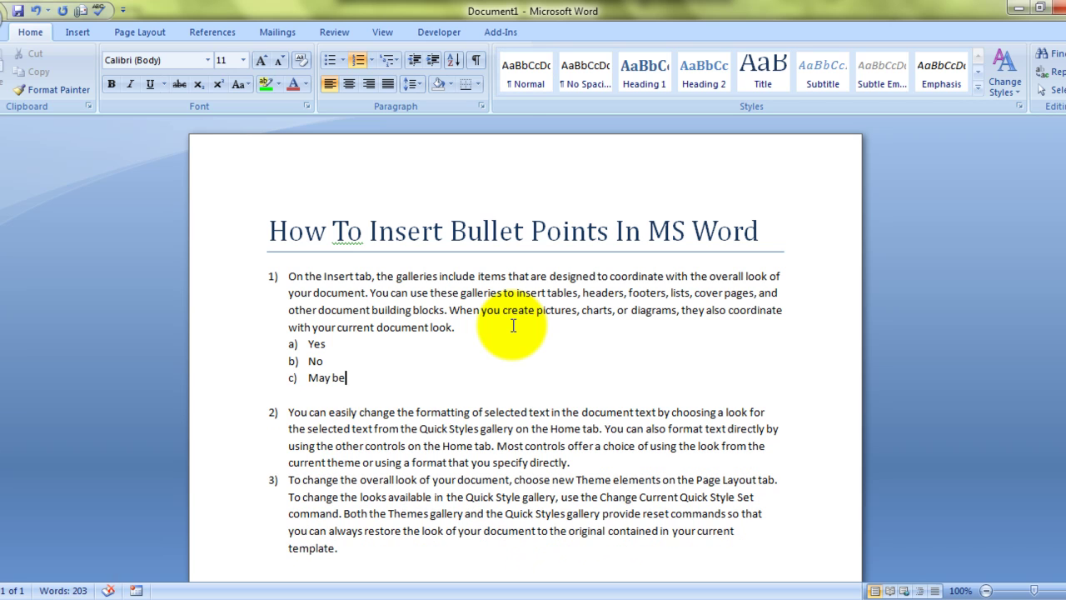
key(Return)
key(shift+Tab)
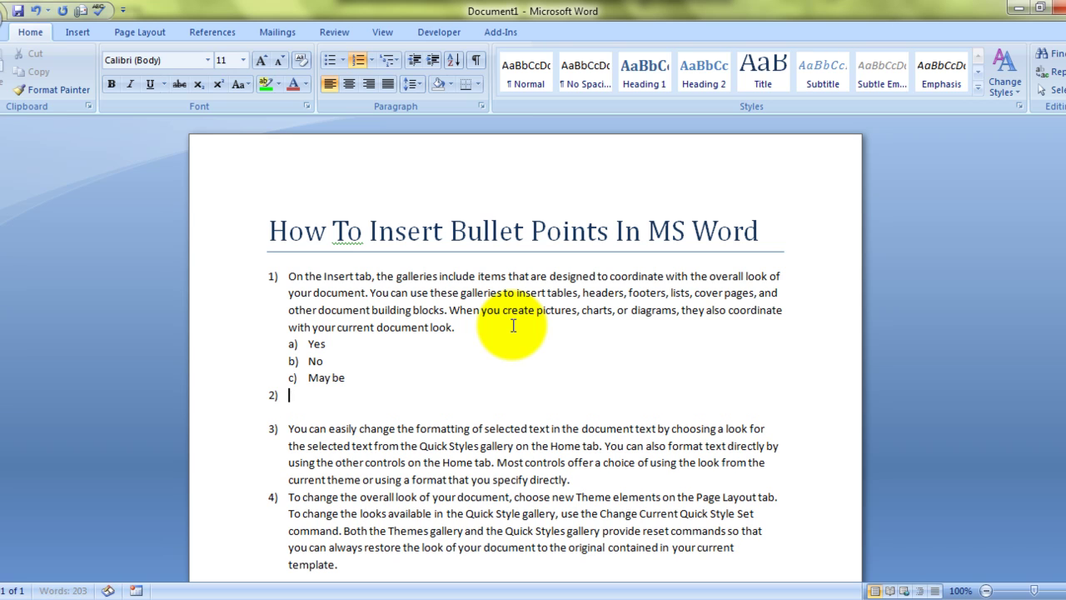